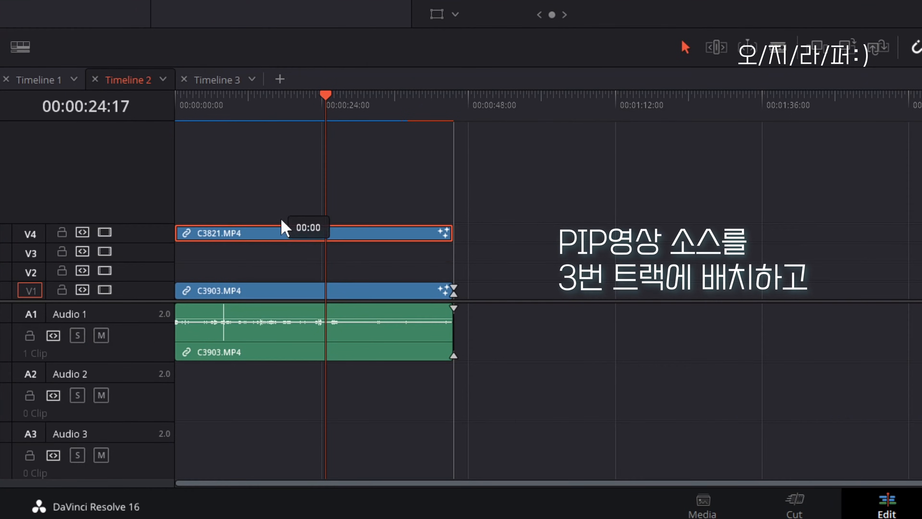
Move the C3821.MP4 clip to track V3 and add a Solid Color generator on V2, extended to the full length of the clips
left_click_drag(283, 222, 233, 258)
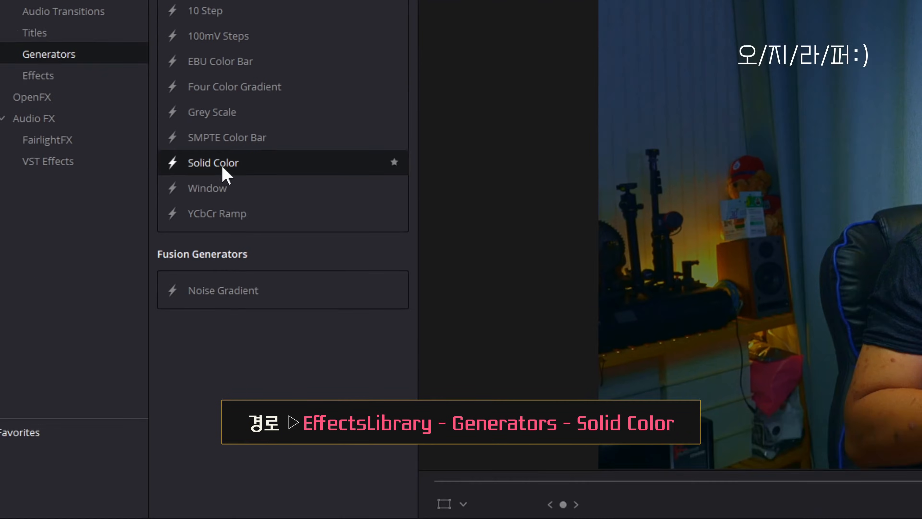
left_click_drag(222, 277, 388, 215)
left_click_drag(258, 269, 383, 260)
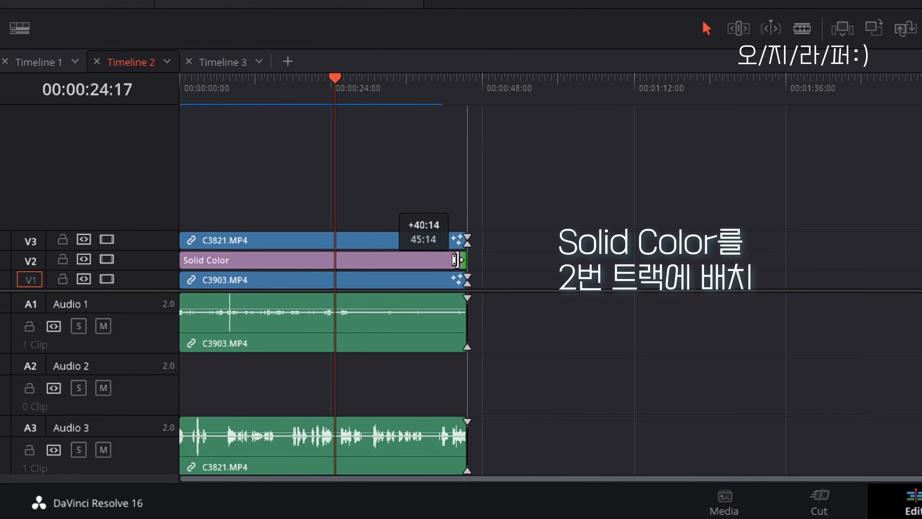
left_click_drag(454, 259, 457, 259)
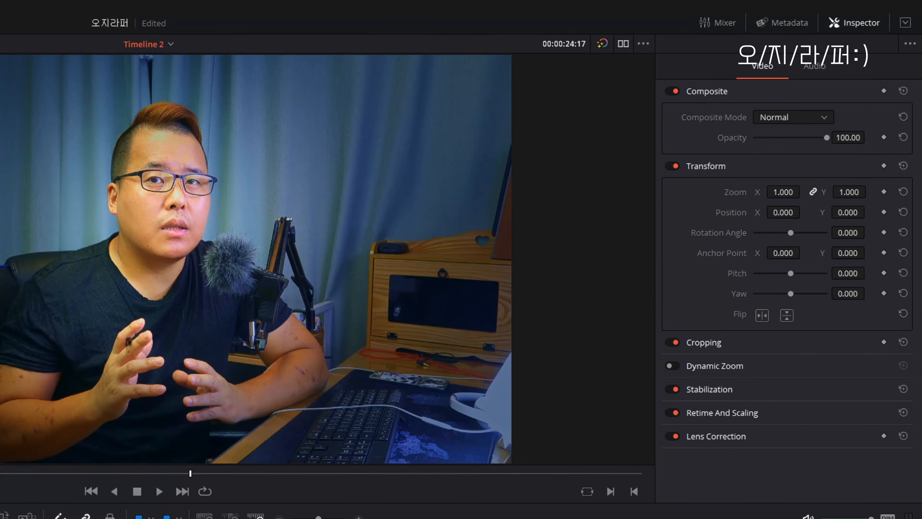
Scale the C3821.MP4 clip on V3 to a linked zoom of 0.950 and set the Solid Color clip's color to white (#ffffff)
mouse_move(804, 191)
left_mouse_down()
mouse_move(795, 191)
mouse_move(805, 192)
left_mouse_up()
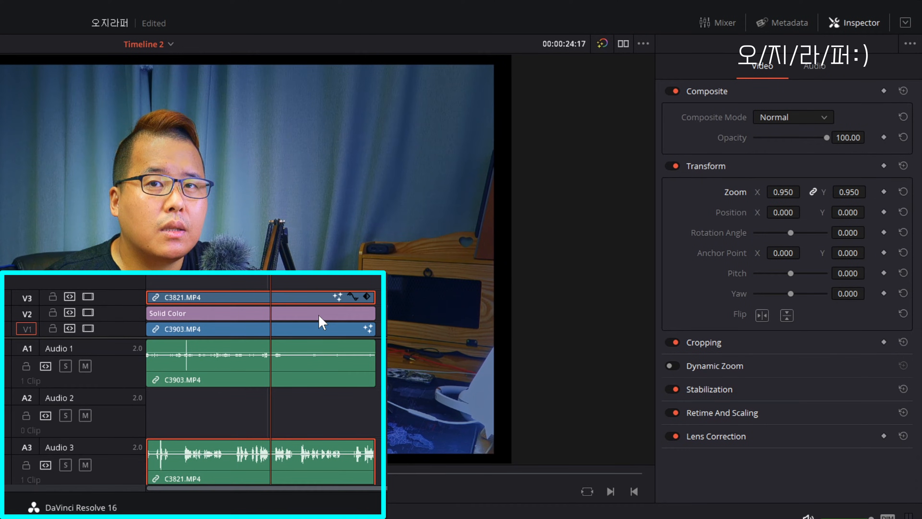
left_click(320, 317)
left_click(764, 112)
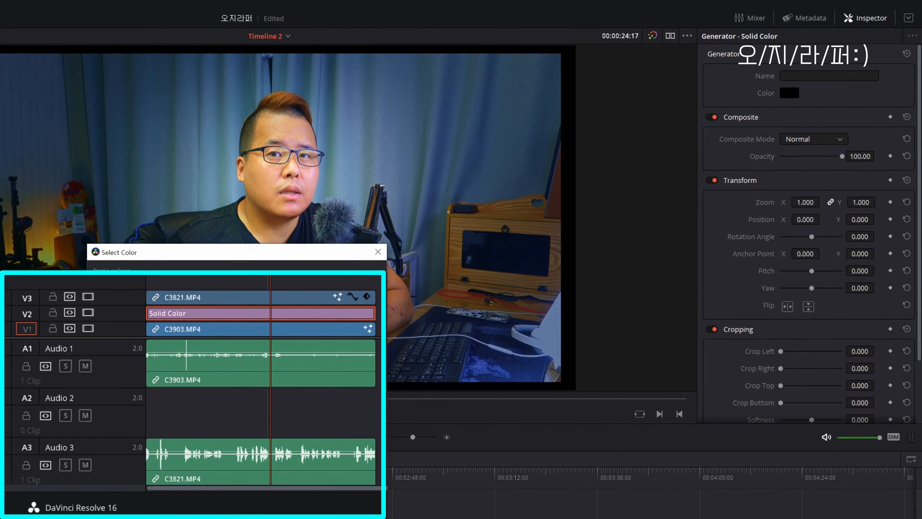
left_click(69, 416)
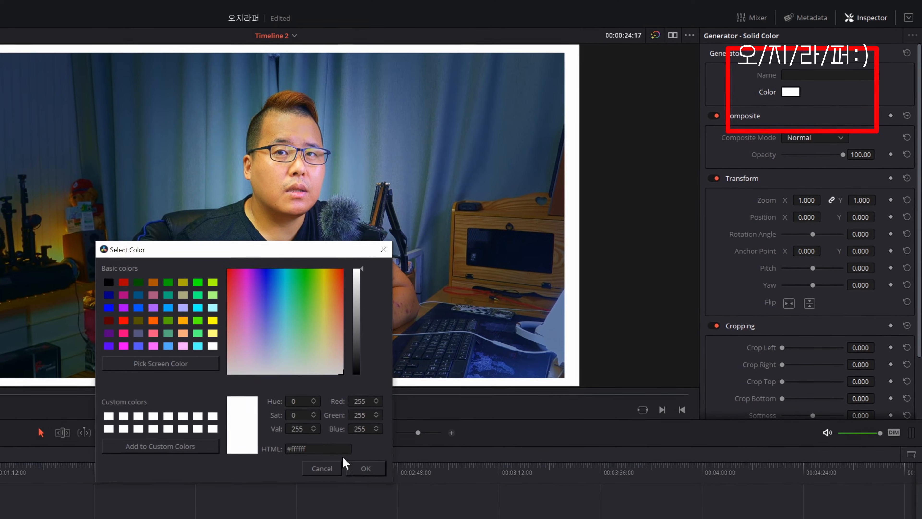
left_click(366, 468)
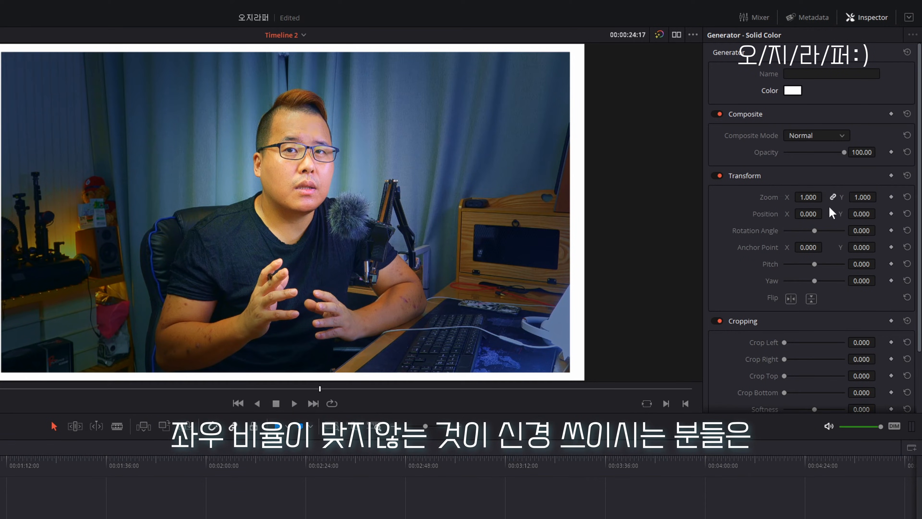
Unlink the zoom axes of the C3821.MP4 clip on V3 and set only its X zoom to 0.970
left_click(289, 290)
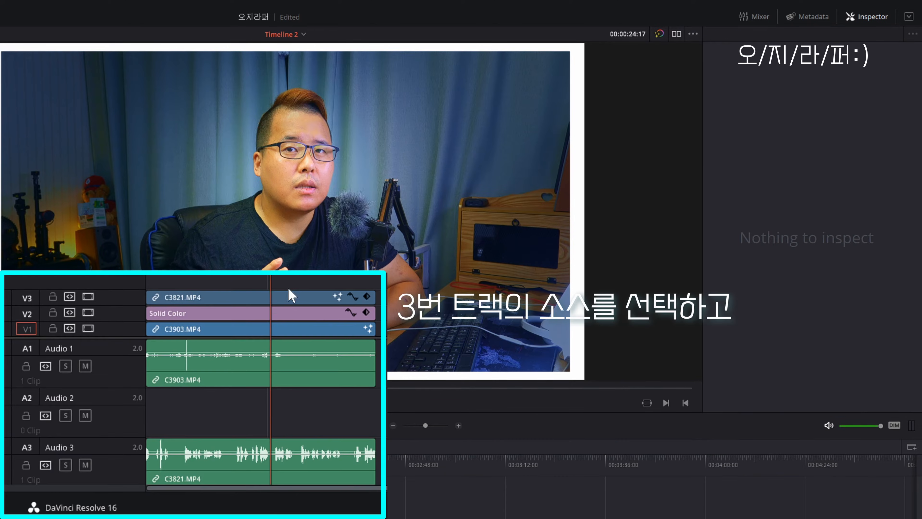
left_click(265, 302)
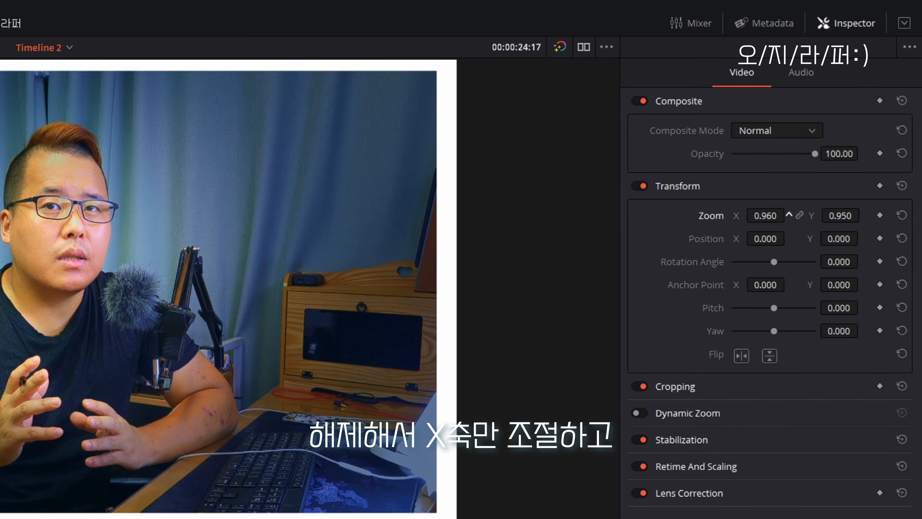
left_click_drag(766, 216, 790, 214)
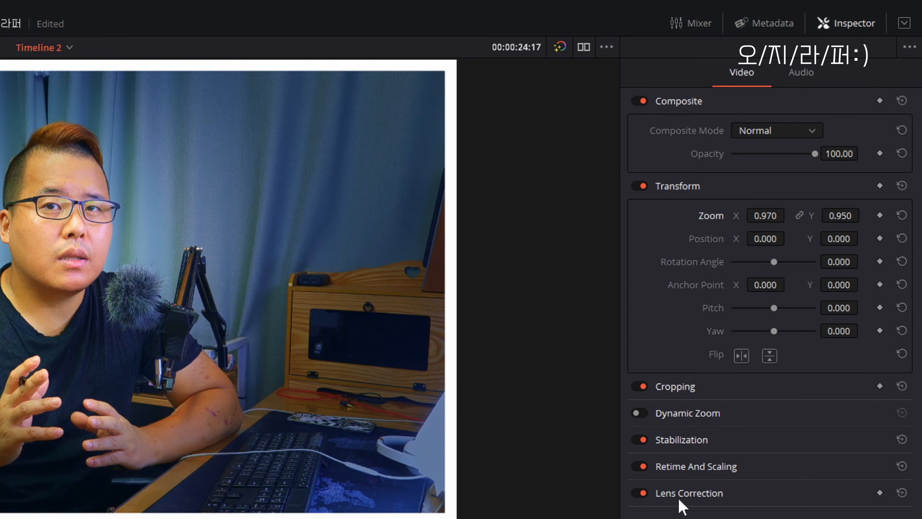
left_click(799, 215)
left_click_drag(752, 217, 784, 215)
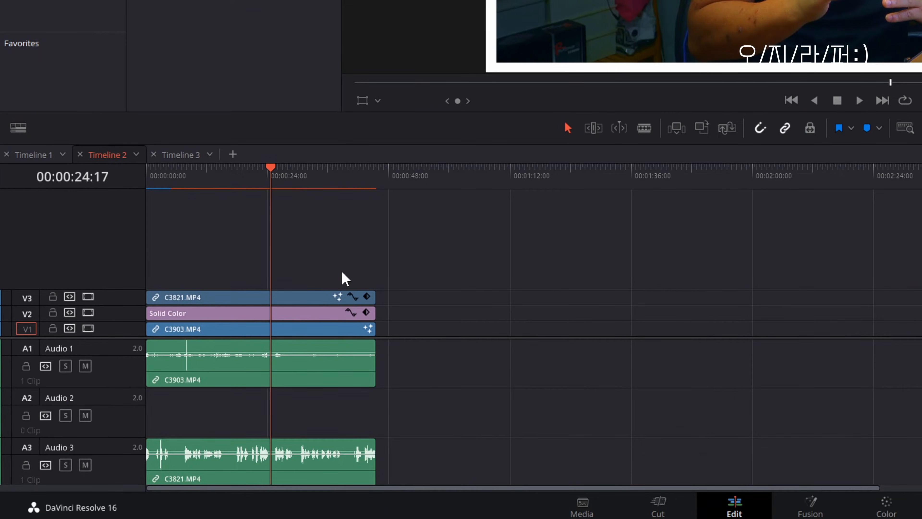
Combine the C3821.MP4 clip on V3 and the Solid Color clip on V2 into a new compound clip
left_click_drag(342, 267, 298, 300)
right_click(294, 314)
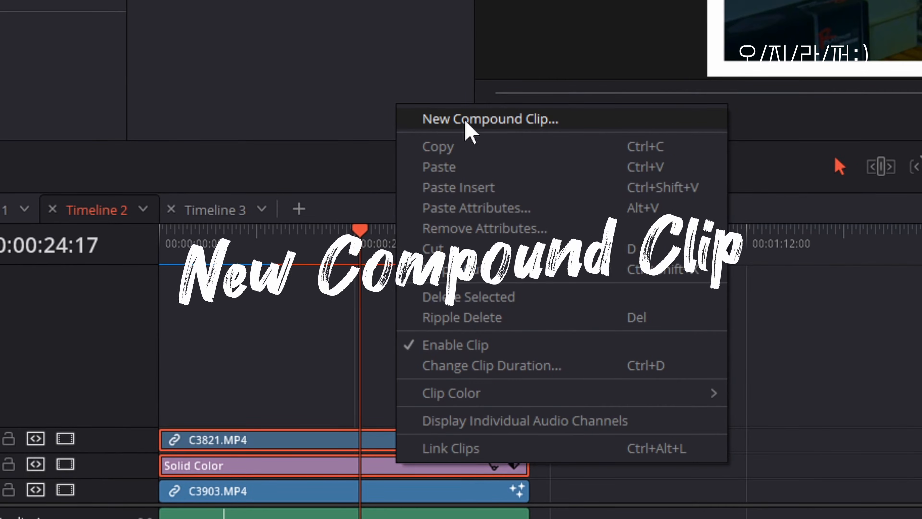
left_click(465, 122)
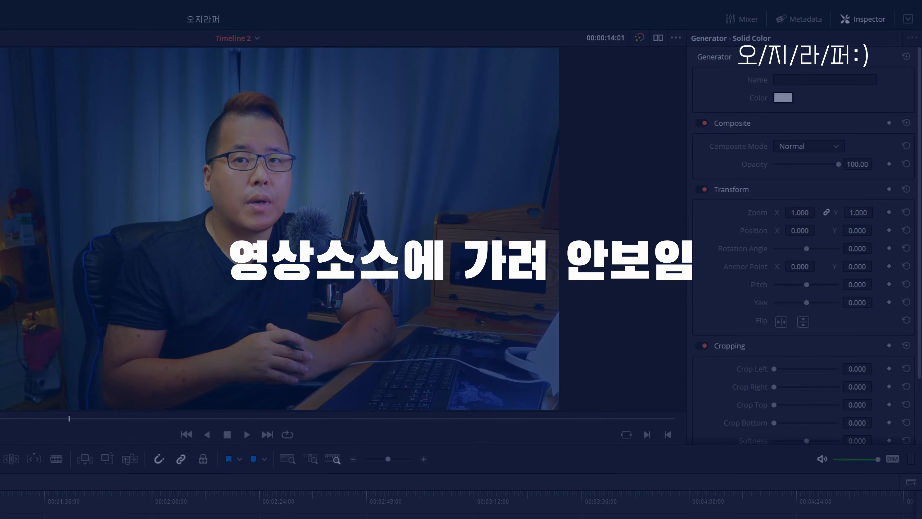
Scale down the picture-in-picture video over the white background and crop its left and right sides in toward the presenter
left_click_drag(800, 213, 824, 213)
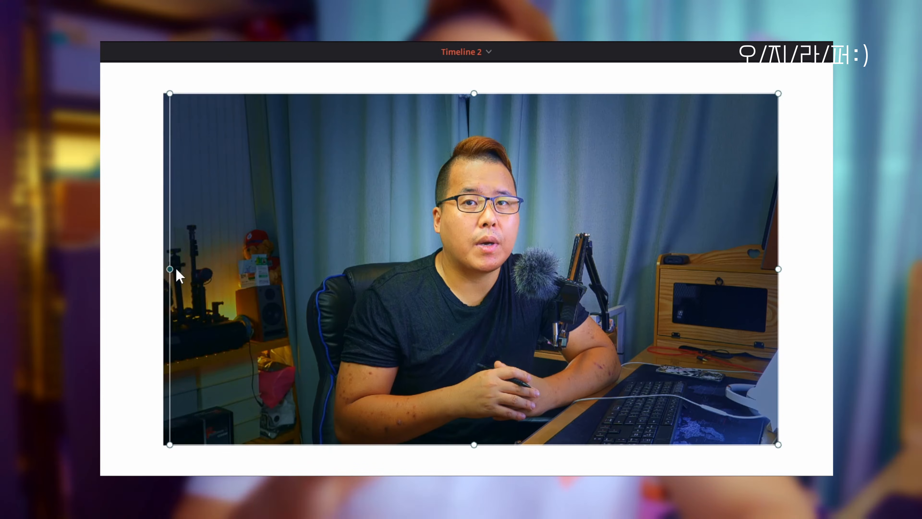
left_click_drag(176, 269, 303, 269)
left_click_drag(778, 270, 640, 272)
left_click_drag(482, 261, 494, 323)
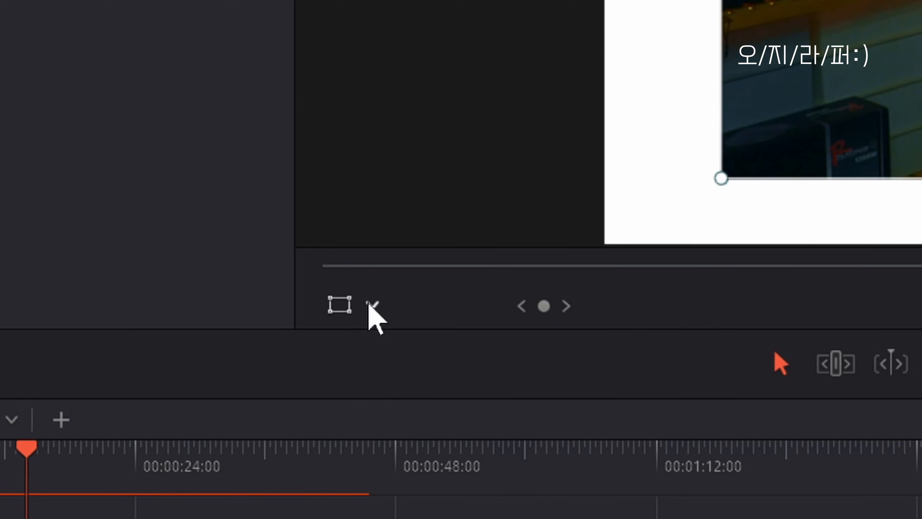
Crop the white Solid Color background in the viewer so it forms a frame around the cropped video
left_click(371, 306)
left_click(377, 382)
left_click_drag(699, 247, 695, 247)
mouse_move(540, 243)
left_mouse_down()
mouse_move(566, 235)
mouse_move(538, 244)
left_mouse_up()
left_click_drag(598, 255, 611, 209)
left_click_drag(540, 69, 540, 84)
left_click_drag(619, 142, 609, 161)
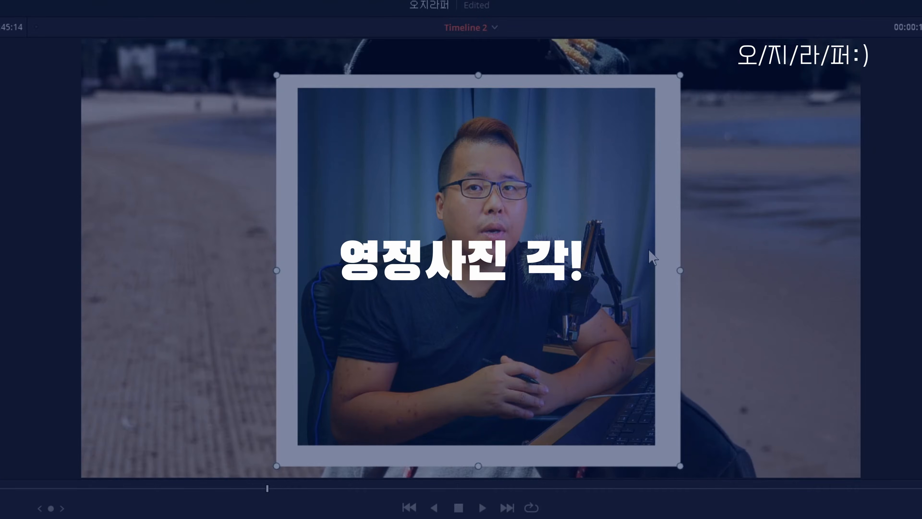
left_click_drag(681, 272, 676, 272)
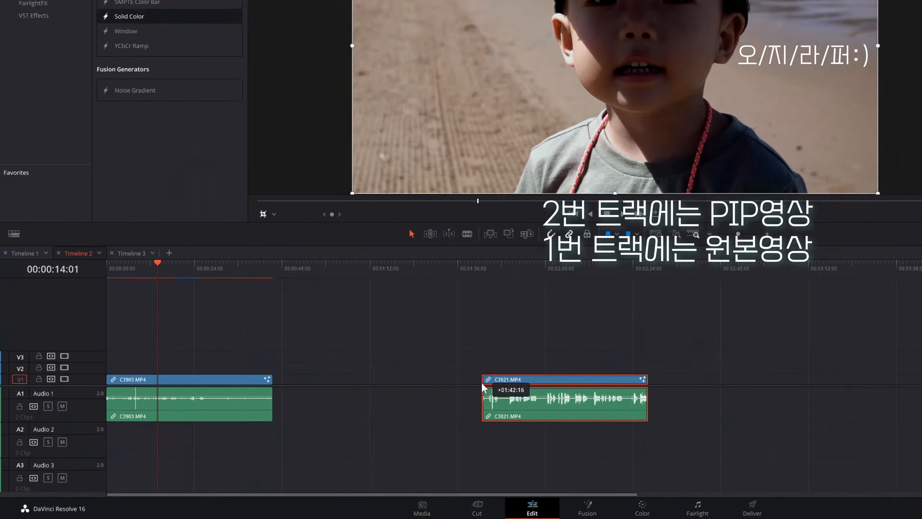
Place the C3821.MP4 clip on V2 at the timeline start, above C3903.MP4, and open it in Fusion
left_click_drag(508, 380, 283, 352)
left_click_drag(405, 279, 180, 311)
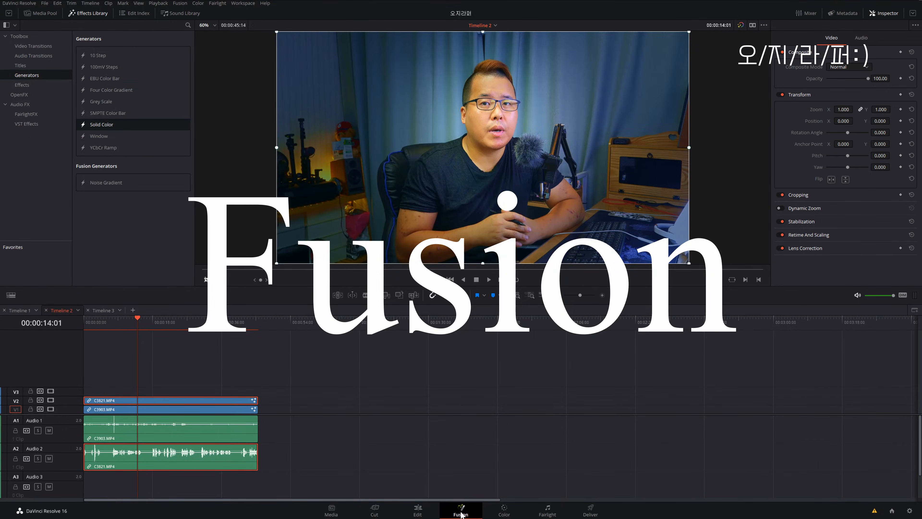
left_click(461, 514)
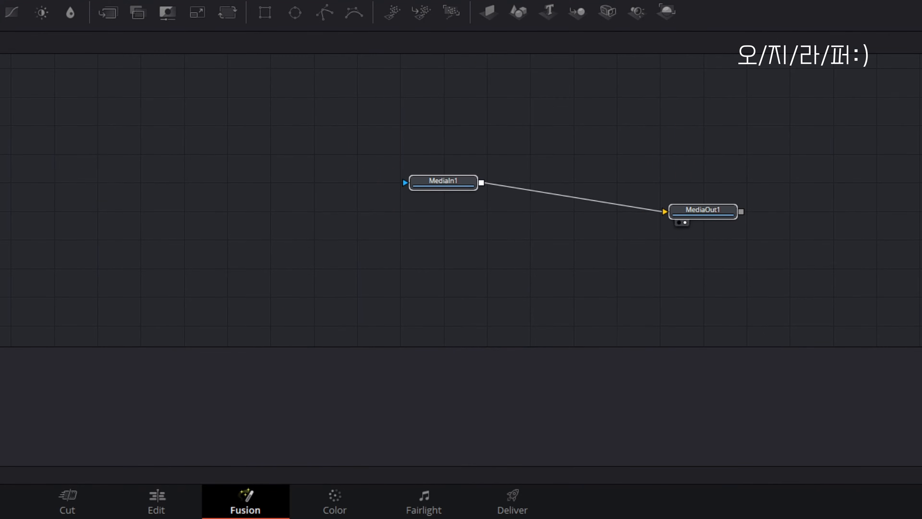
Add a Background node with its alpha lowered to 0, route it to MediaOut1, and merge MediaIn1 over it
left_click_drag(0, 13, 371, 225)
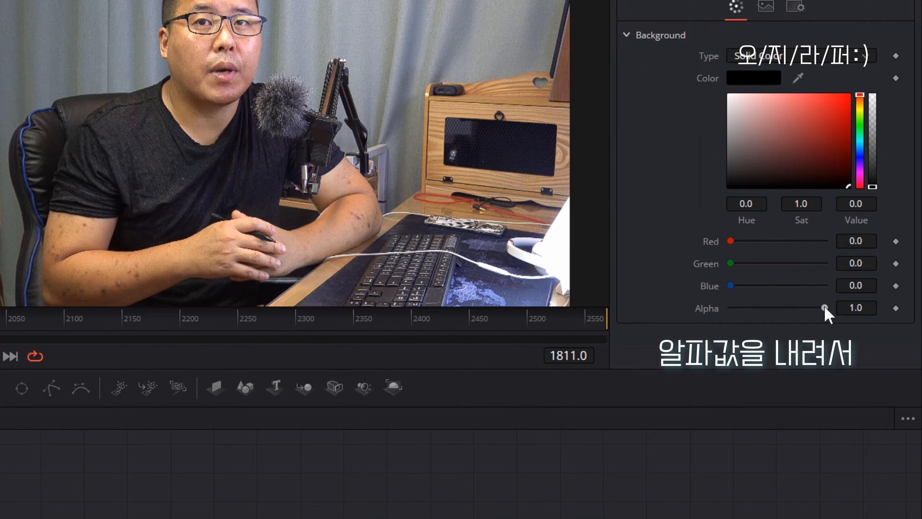
left_click_drag(824, 308, 701, 310)
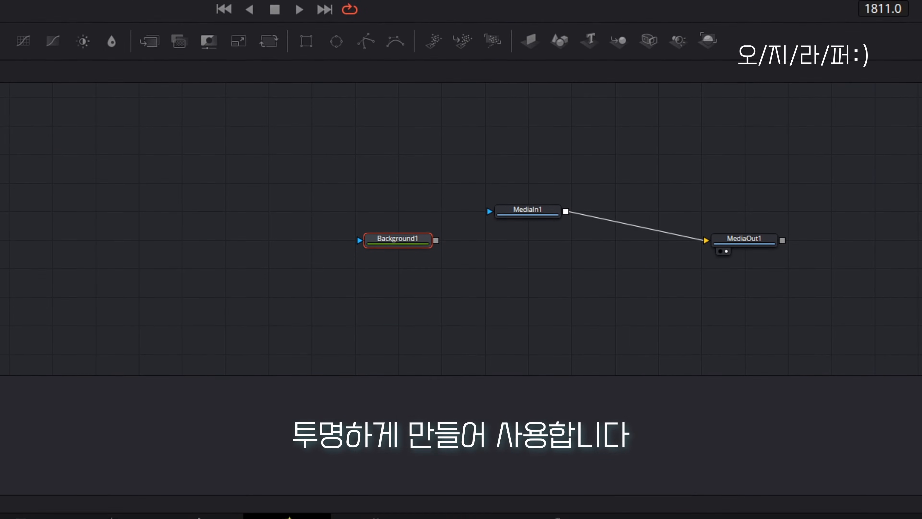
left_click_drag(437, 211, 730, 214)
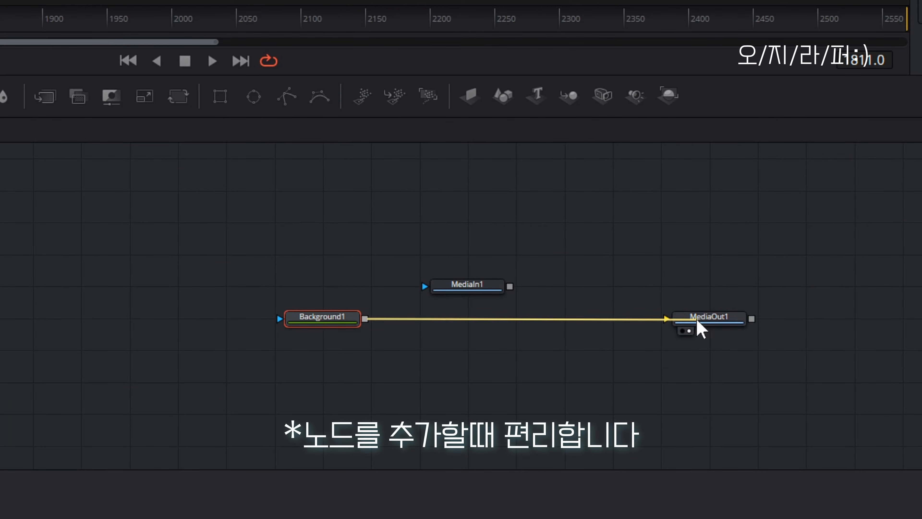
left_click_drag(510, 287, 364, 319)
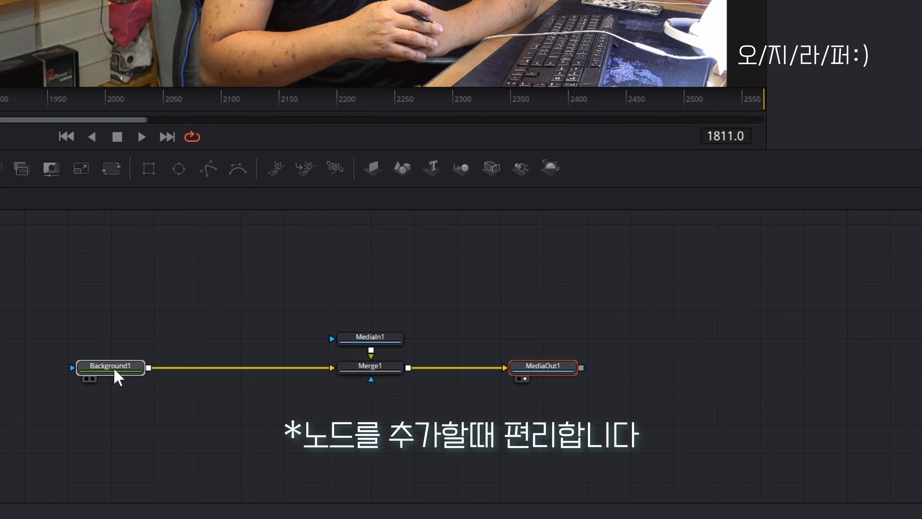
Turn on arranging tools to the grid and line up the Background1, Merge1 and MediaOut1 nodes in a compact row
left_click_drag(566, 367, 610, 367)
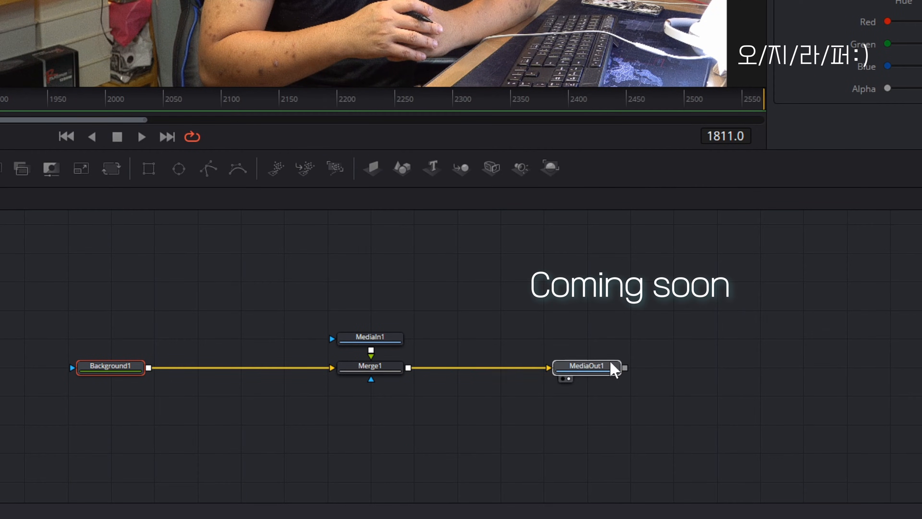
left_click_drag(506, 364, 450, 405)
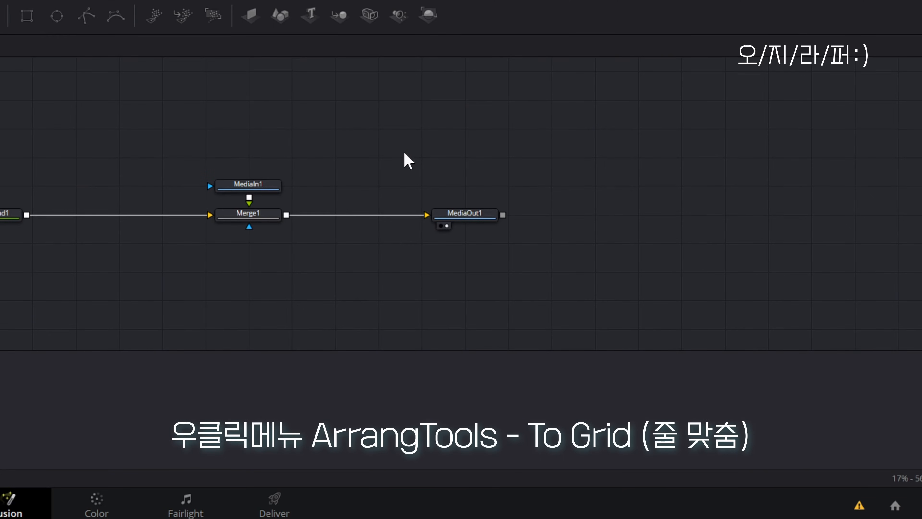
right_click(404, 153)
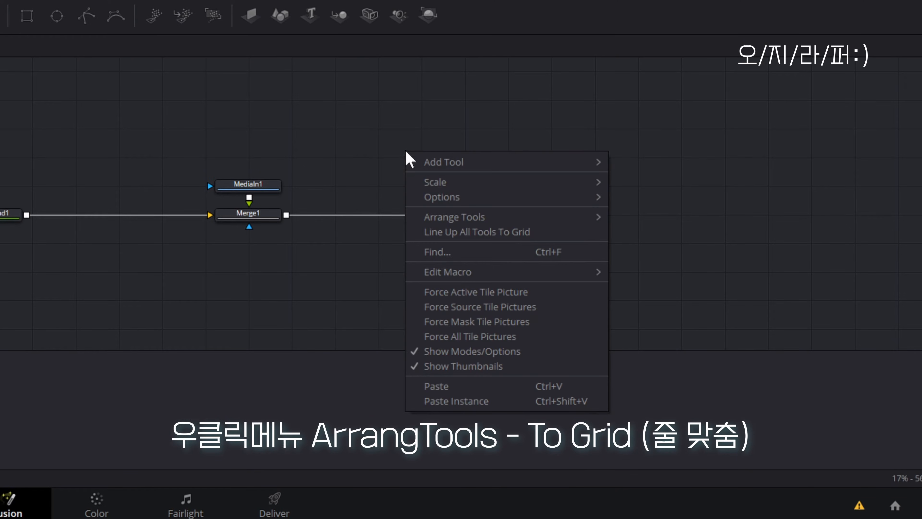
mouse_move(491, 220)
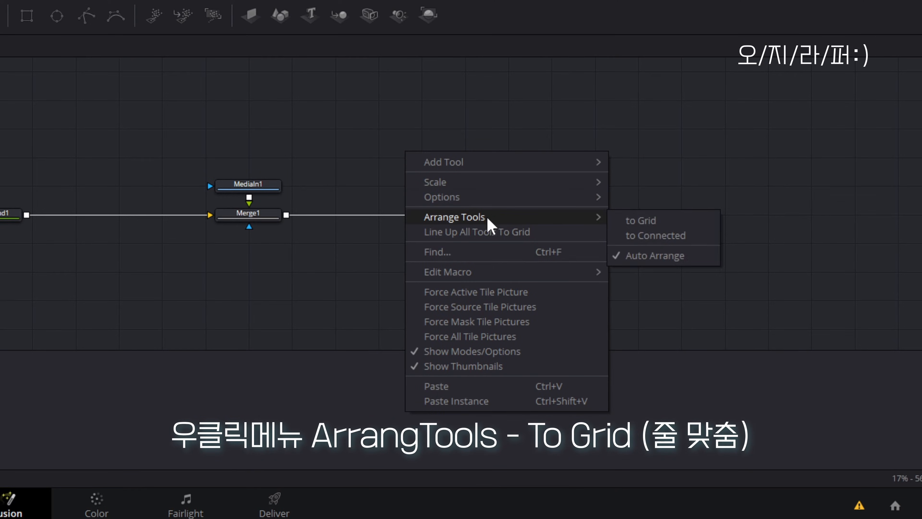
left_click(677, 225)
left_click_drag(1, 227, 144, 218)
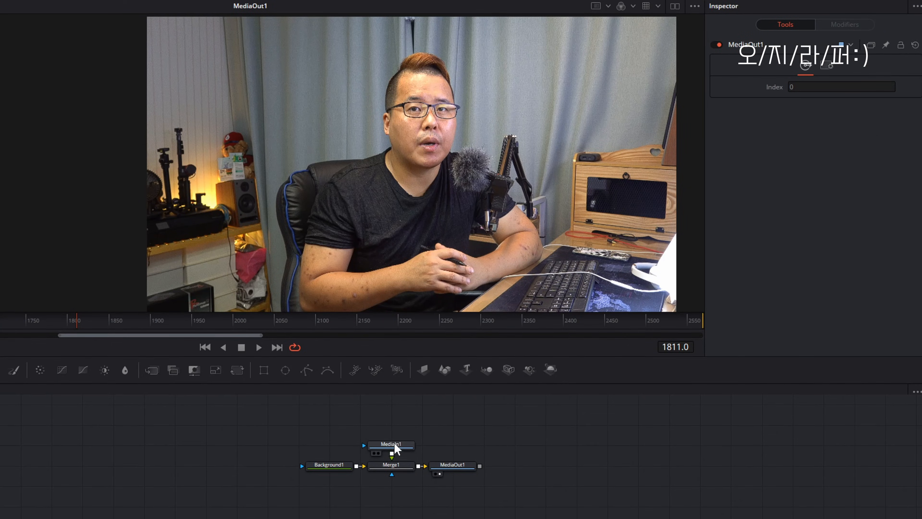
Add a Rectangle mask to MediaIn1, then move it up and resize it to frame the presenter's head and shoulders
left_click(395, 446)
left_click(269, 371)
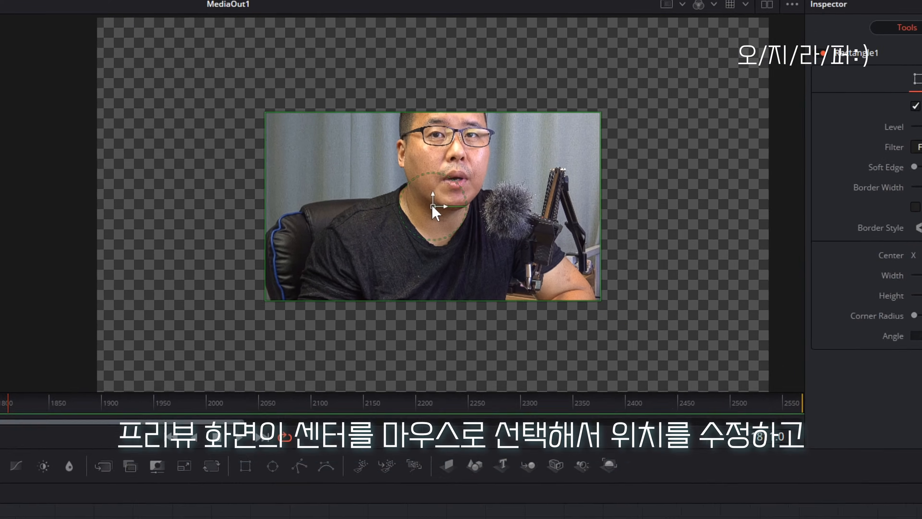
left_click_drag(433, 208, 446, 156)
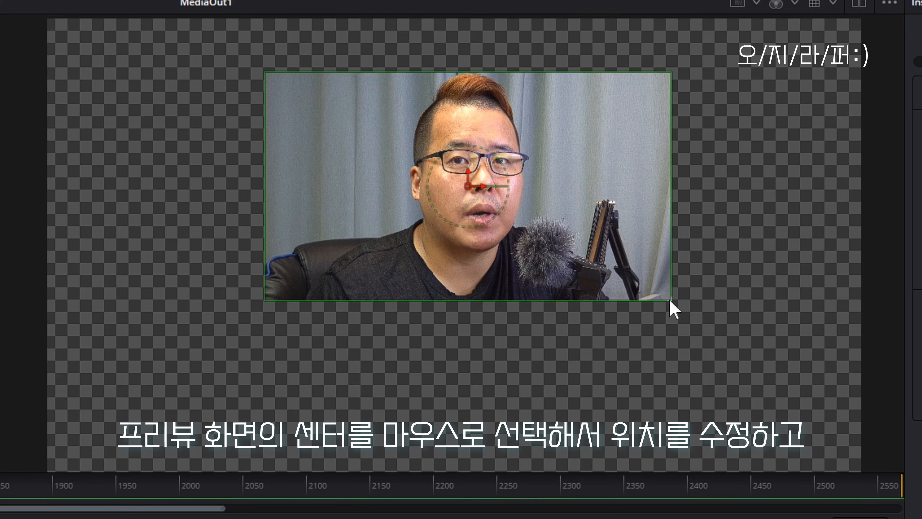
left_click_drag(670, 302, 644, 320)
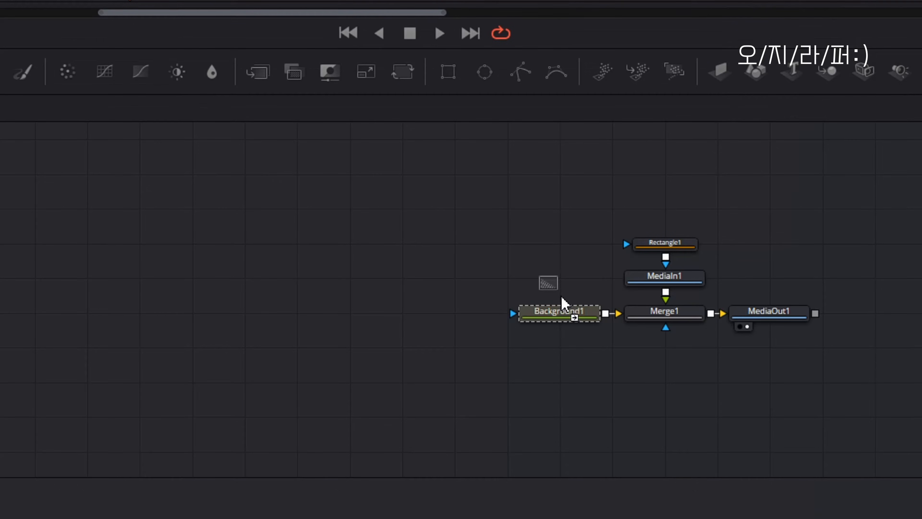
Add a second Background node and merge it over Background1, ahead of the Merge1 node
left_click_drag(562, 303, 562, 269)
left_click_drag(564, 313, 469, 319)
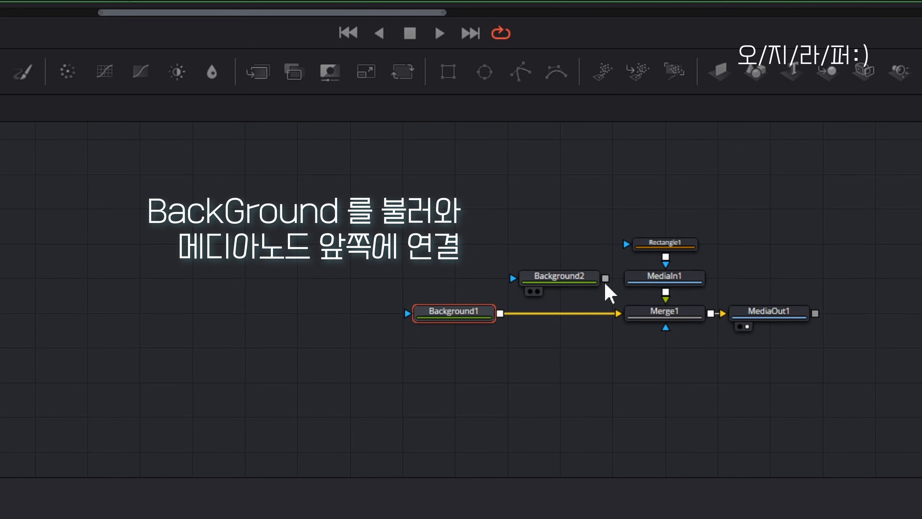
left_click_drag(605, 278, 503, 314)
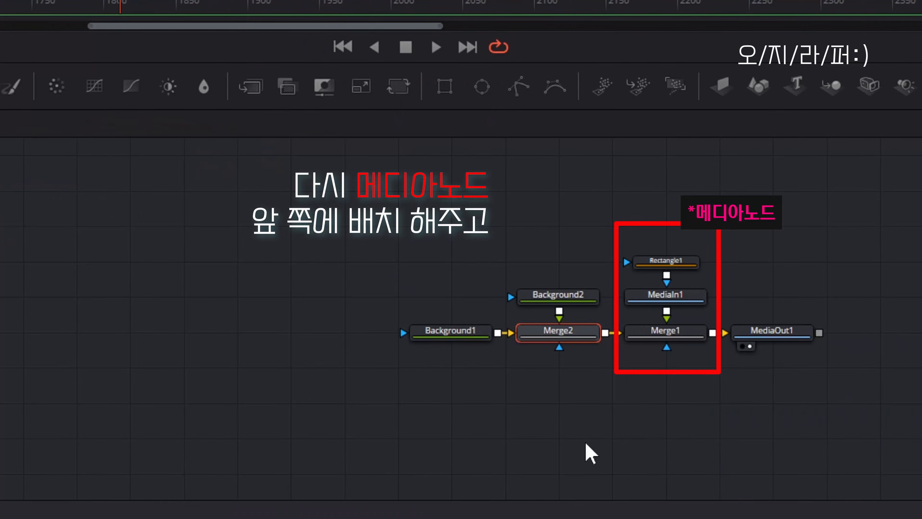
Set the Background2 color to white and add a Rectangle mask to it
left_click(555, 297)
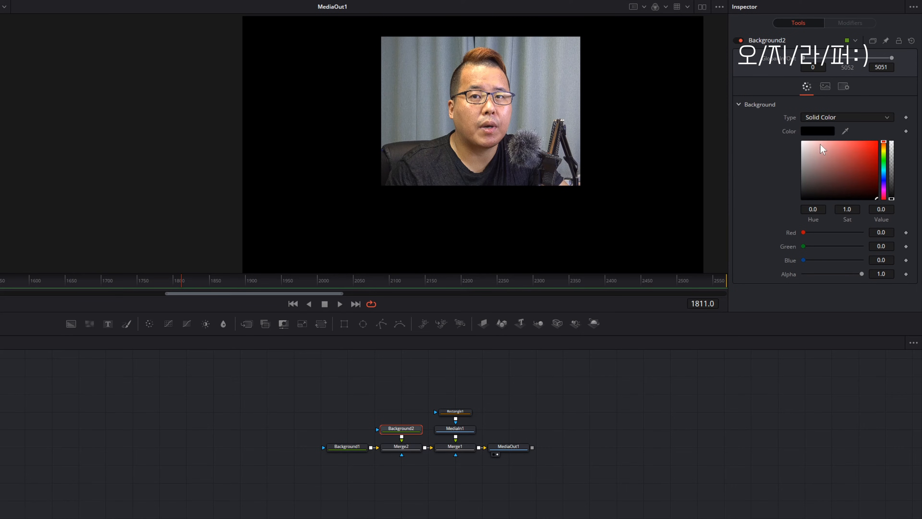
left_click(803, 143)
left_click(344, 324)
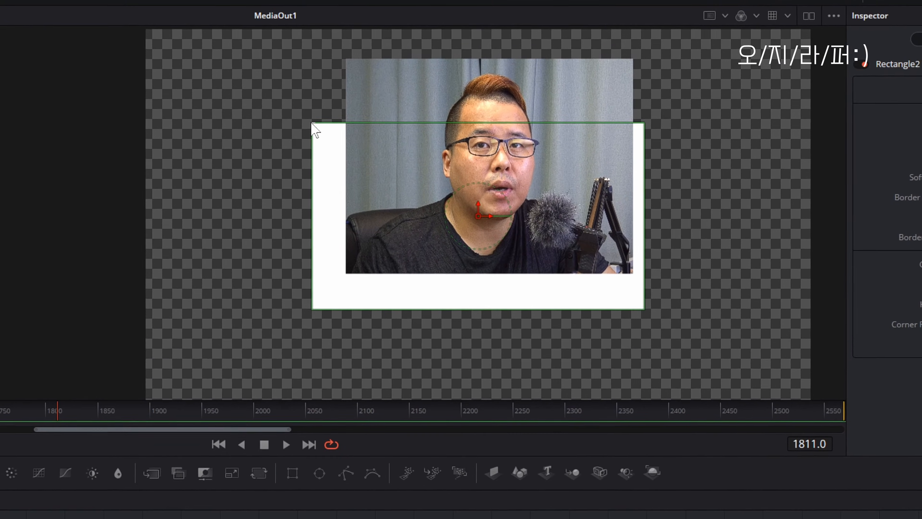
Try to resize the Rectangle2 mask by its corners so the white background surrounds the presenter's picture
left_click_drag(328, 108, 325, 57)
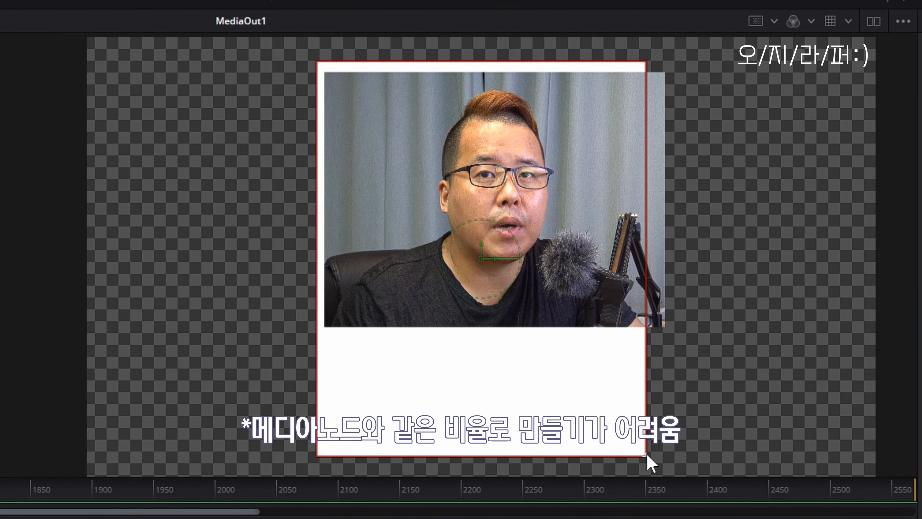
left_click_drag(647, 456, 669, 384)
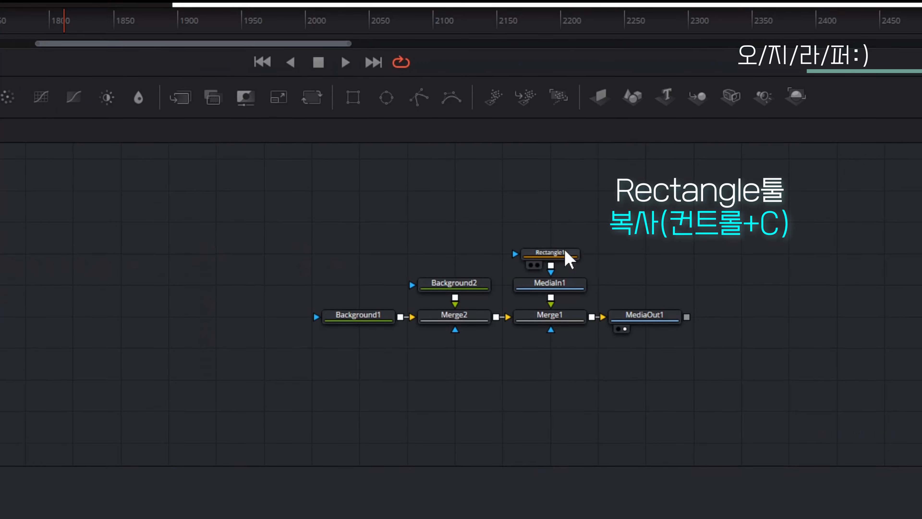
Copy the Rectangle1 mask from MediaIn1 and paste it onto Background2 as its mask
left_click(567, 241)
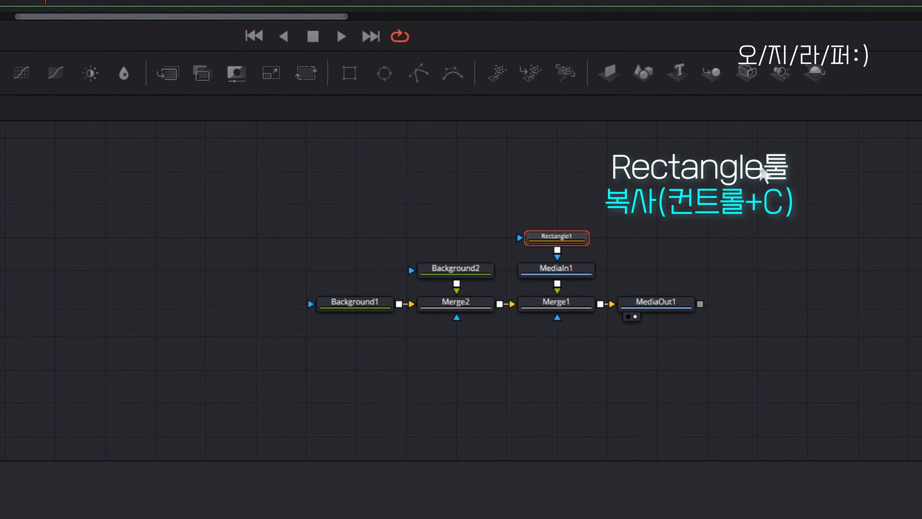
left_click(447, 263)
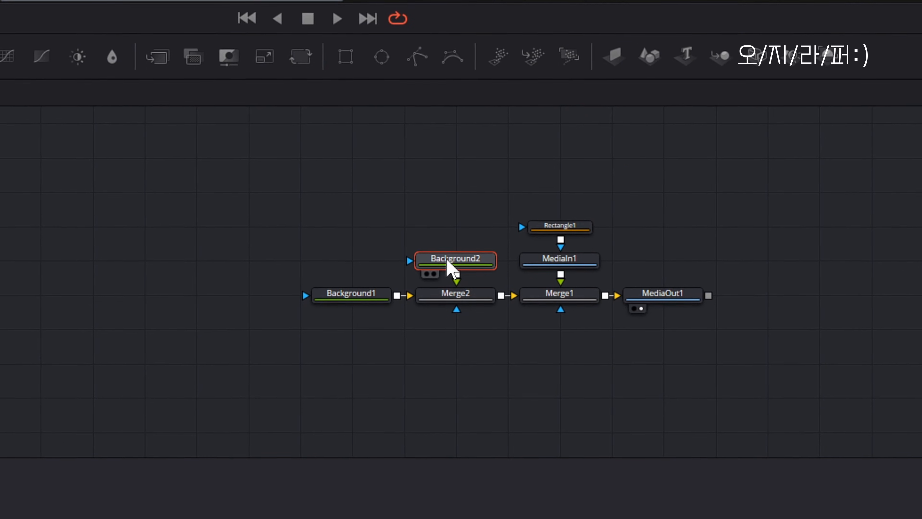
key("ctrl+v")
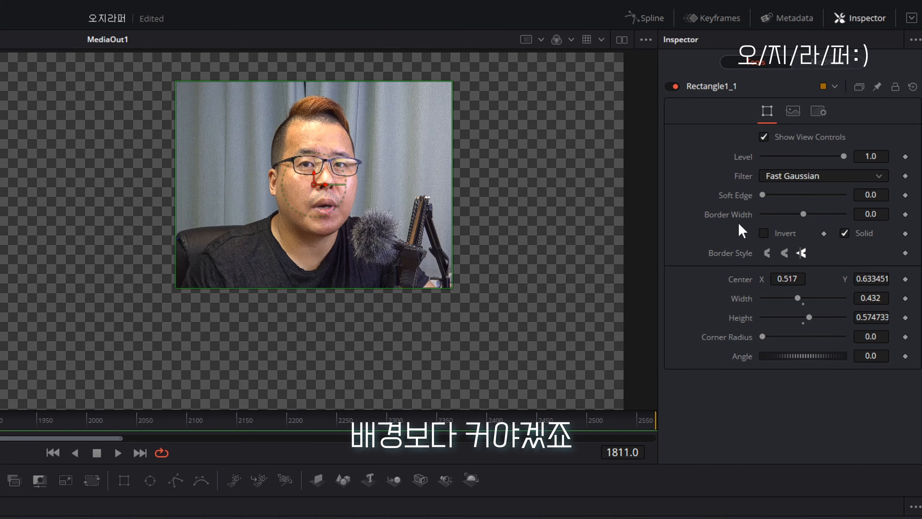
Set the copied mask's border width to 0.025 and round its corners with a radius of about 0.055
left_click(738, 224)
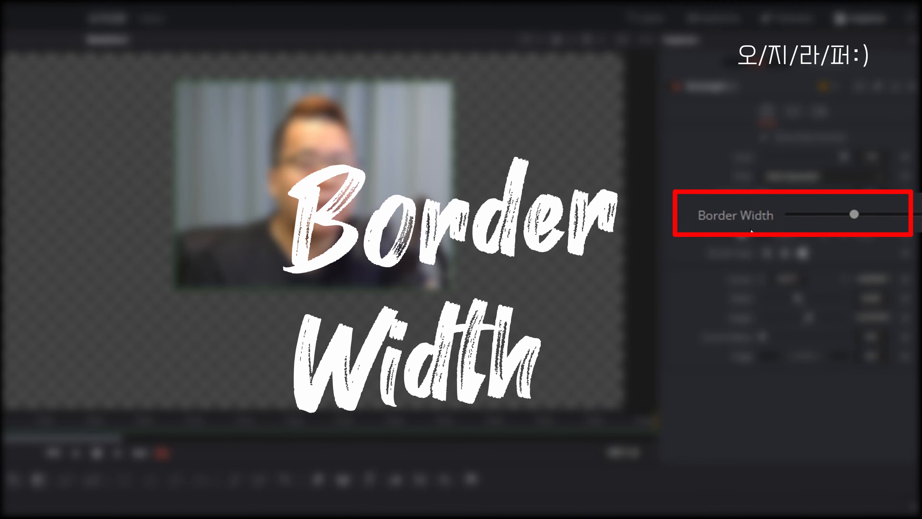
left_click_drag(803, 215, 811, 215)
left_click_drag(762, 336, 769, 337)
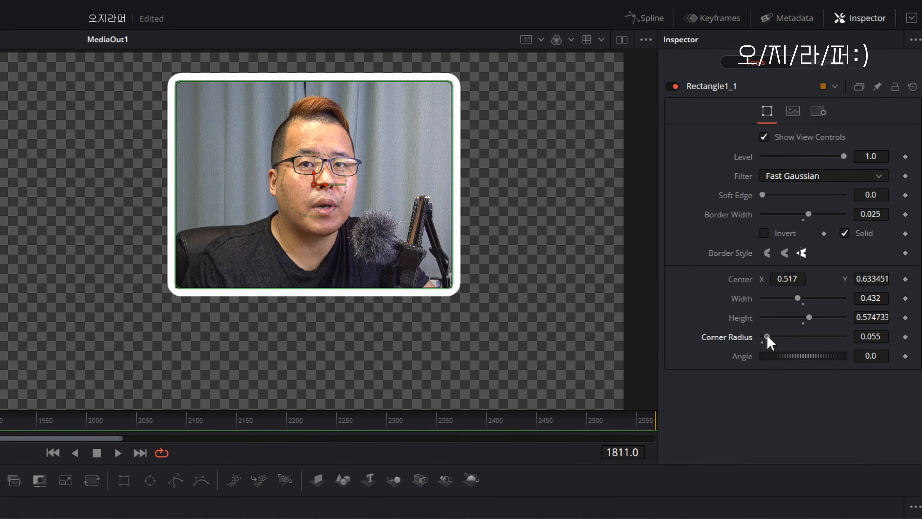
Try a cyan color on Background2 for the picture's border
left_click(332, 271)
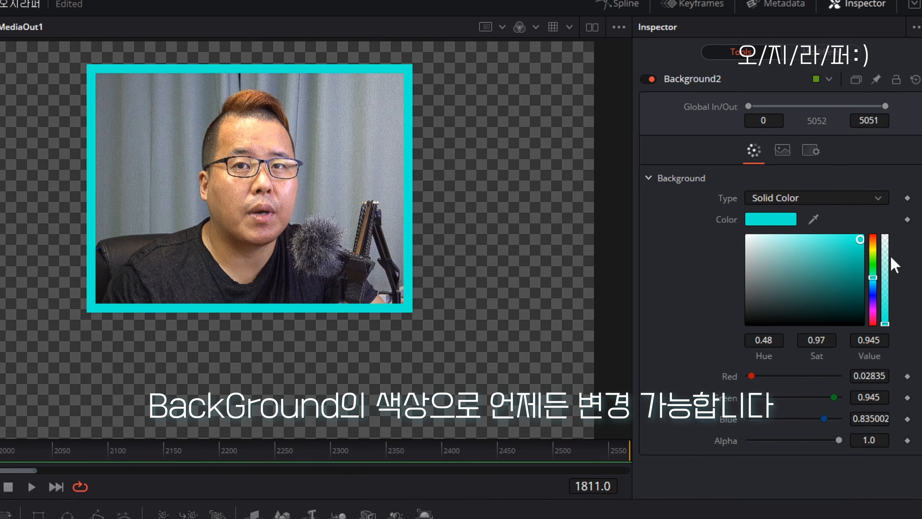
left_click_drag(892, 240, 892, 261)
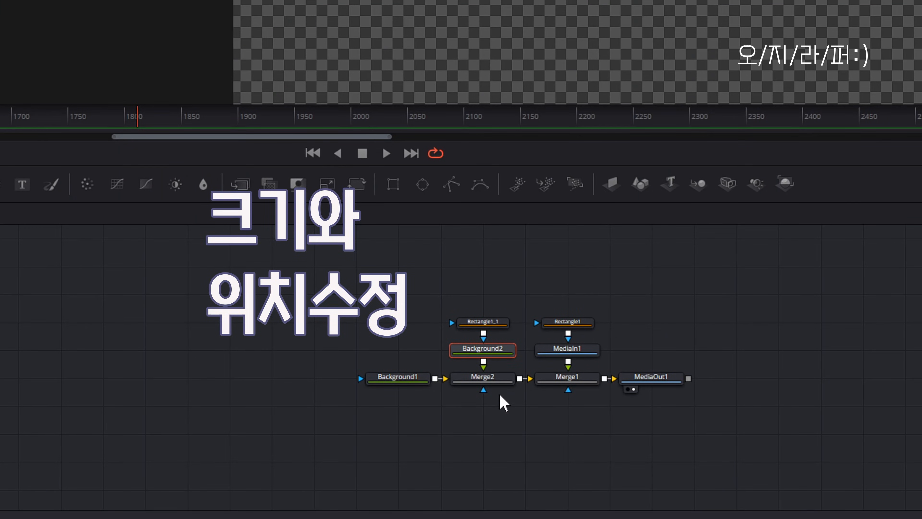
Insert a Transform node between Merge1 and MediaOut1, and move MediaOut1 farther along the row
left_click(490, 384)
left_click(573, 384)
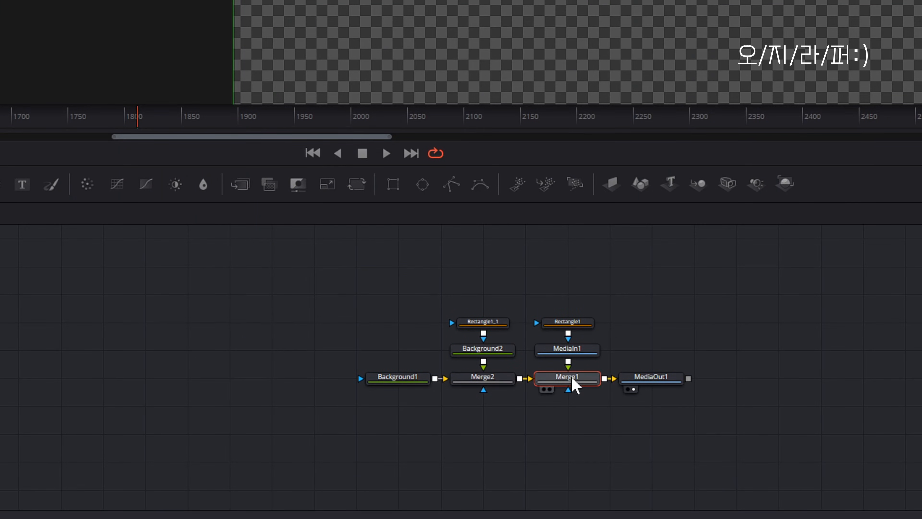
mouse_move(658, 385)
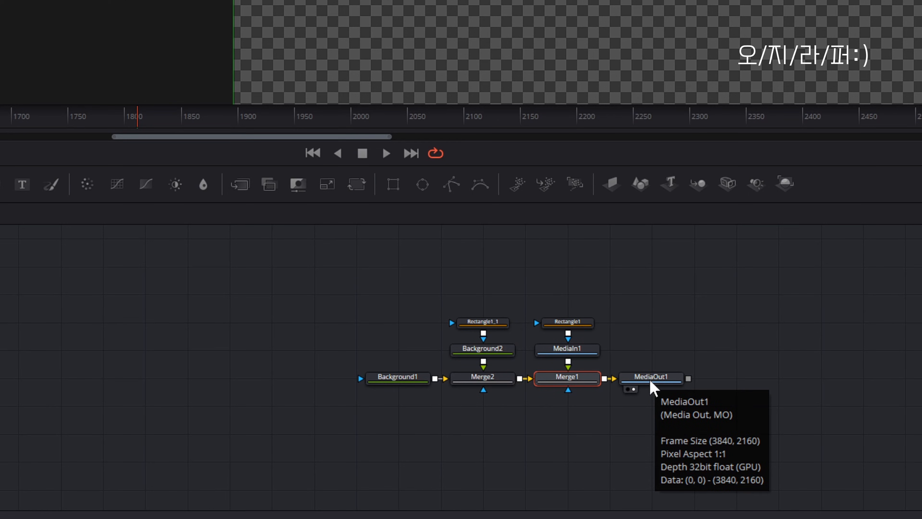
left_click(357, 188)
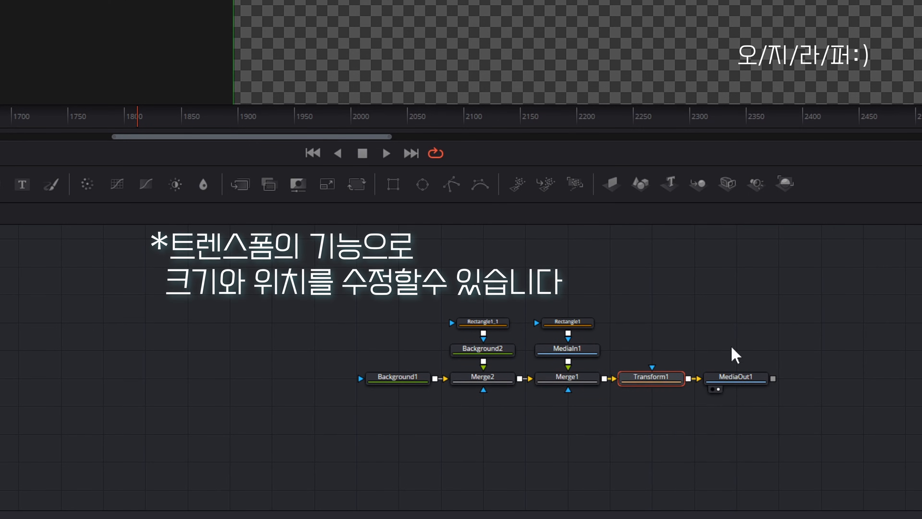
left_click_drag(762, 379, 804, 379)
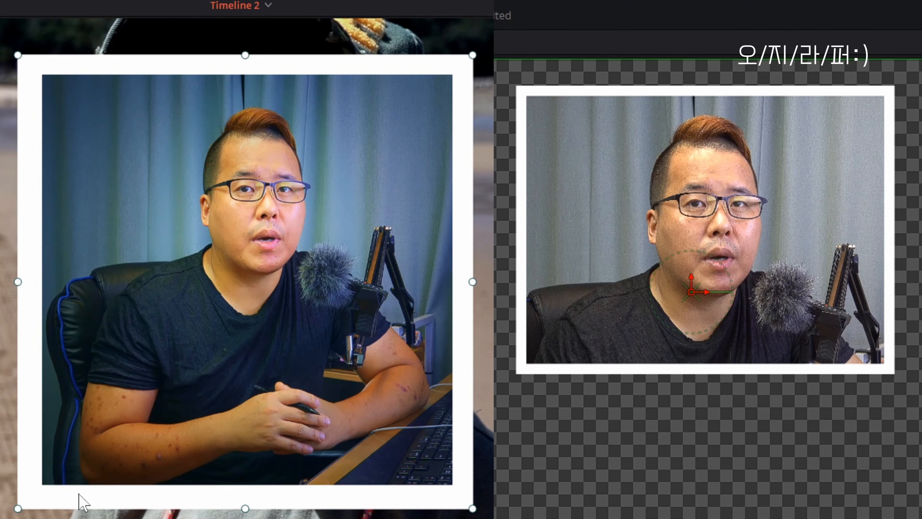
Shrink the white-bordered presenter overlay slightly from two opposite corners in Timeline 2
mouse_move(472, 508)
left_mouse_down()
mouse_move(457, 494)
mouse_move(477, 507)
mouse_move(466, 498)
left_mouse_up()
left_click_drag(19, 59, 30, 60)
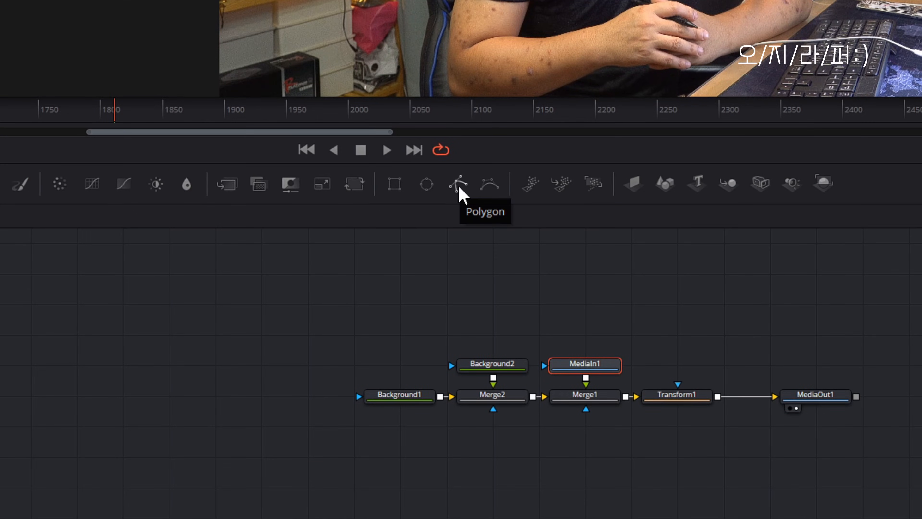
Add a Polygon mask to MediaIn1 and pull its upper points around the top and side of the presenter's head
left_click(240, 440)
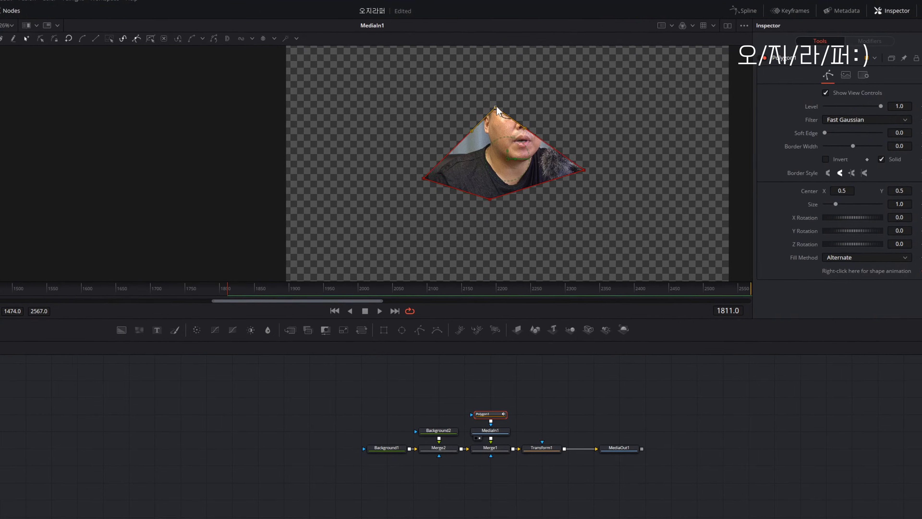
left_click_drag(496, 106, 512, 66)
left_click(502, 80)
left_click_drag(497, 97, 501, 96)
left_click_drag(491, 114, 503, 116)
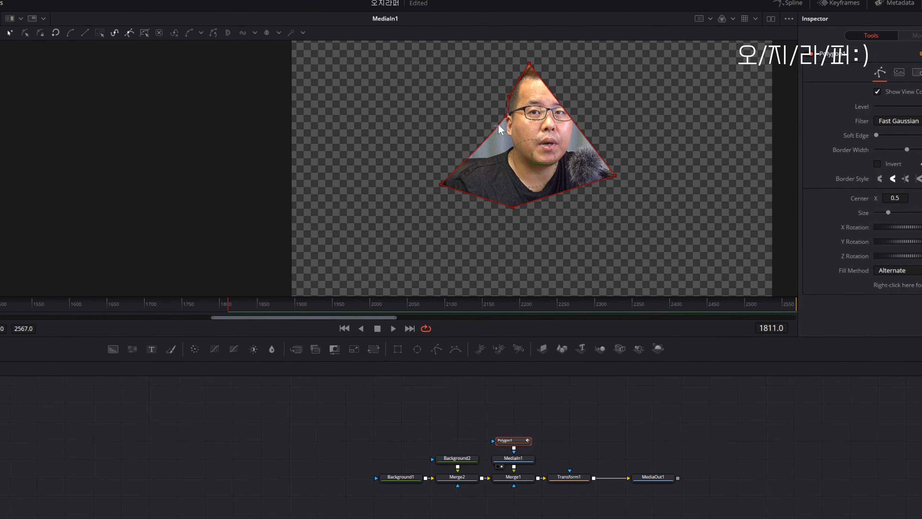
Refine the Polygon mask with more points that closely follow the outline of the presenter's face and glasses
scroll(519, 123, "up", 5)
left_click(443, 104)
left_click(438, 136)
left_click(442, 161)
left_click(451, 166)
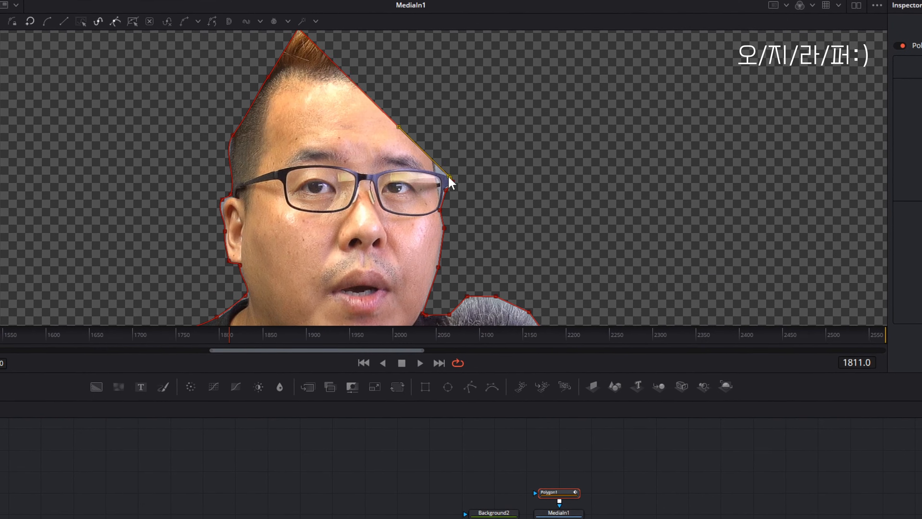
mouse_move(449, 181)
left_mouse_down()
mouse_move(457, 144)
mouse_move(465, 178)
left_mouse_up()
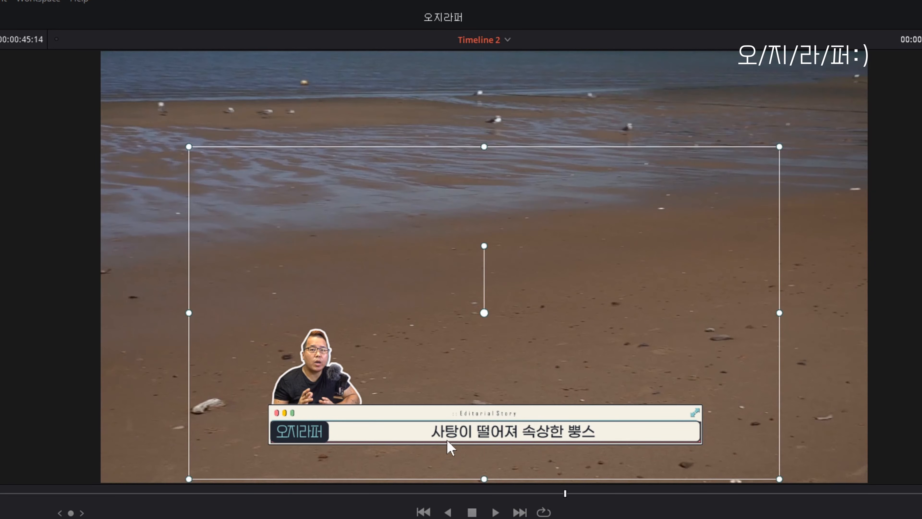
Play back the outlined presenter cutout above the title bar on the beach footage
key("space")
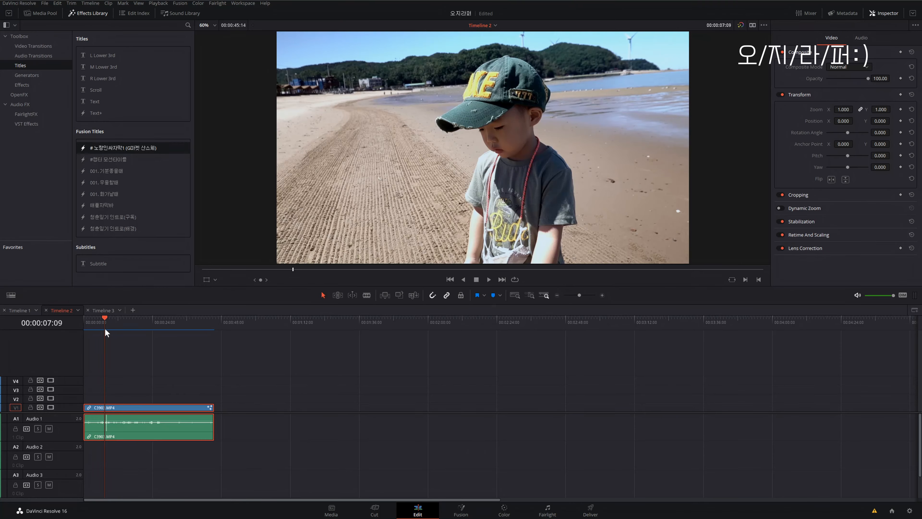
Move the Timeline 2 playhead to 00:00:08:21 and grab a still of the boy on the Color page
left_click_drag(104, 328, 113, 327)
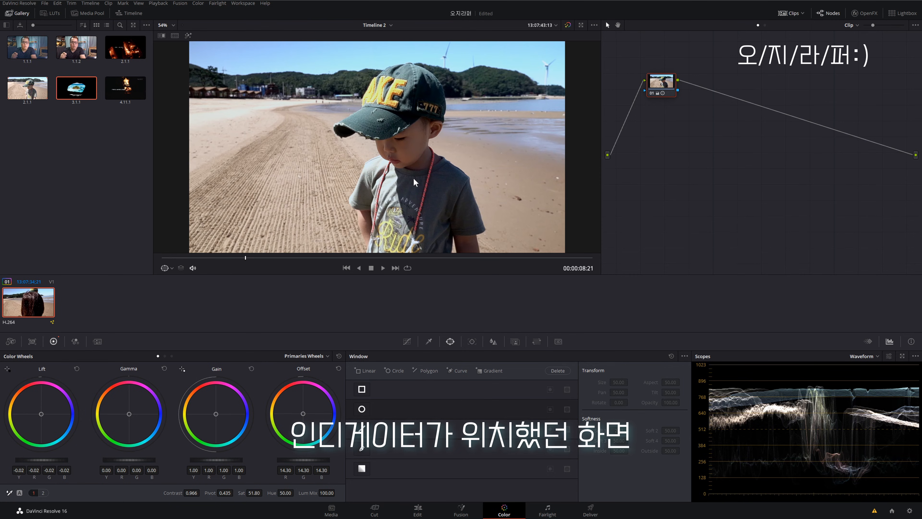
right_click(465, 178)
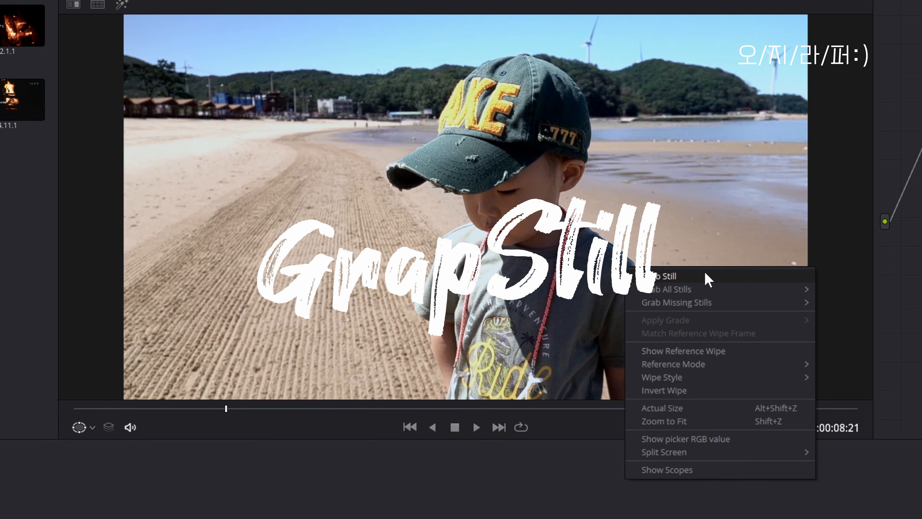
left_click(705, 274)
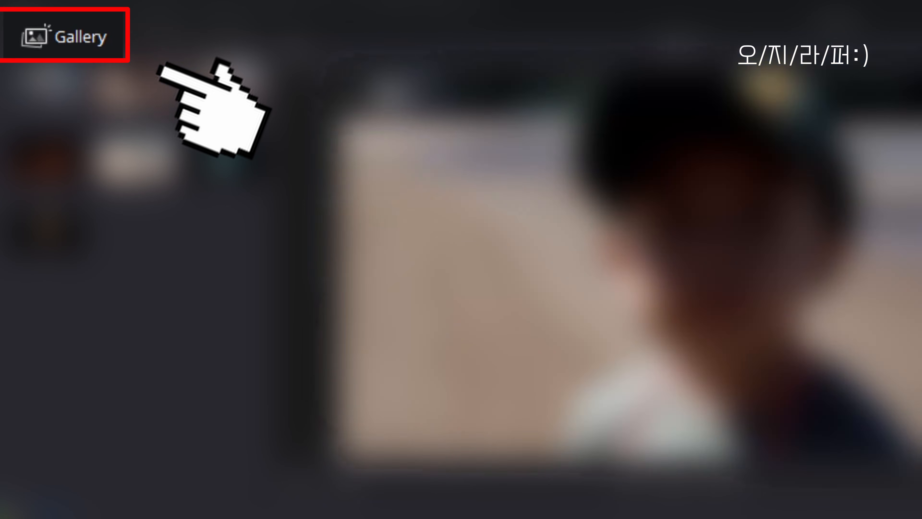
Export the grabbed still of the boy from the gallery in JPEG format to the SSD Video editing (D:) drive
right_click(145, 90)
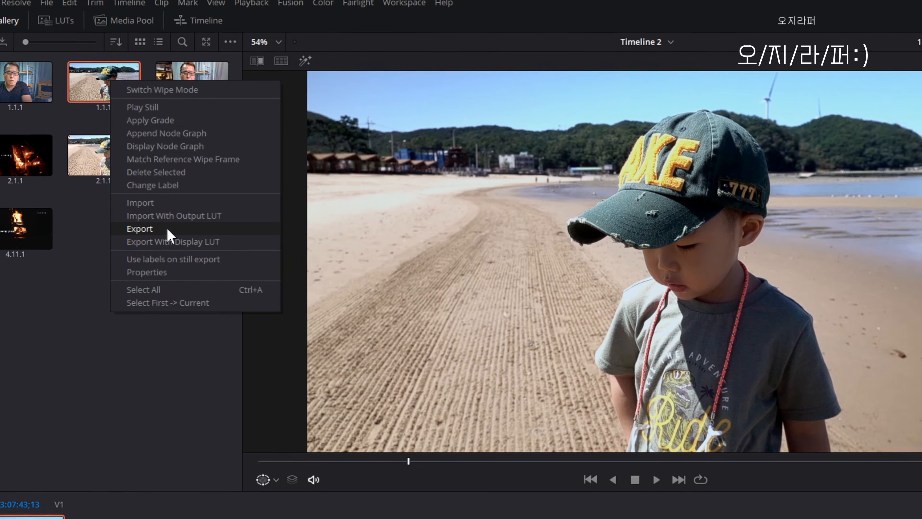
left_click(168, 229)
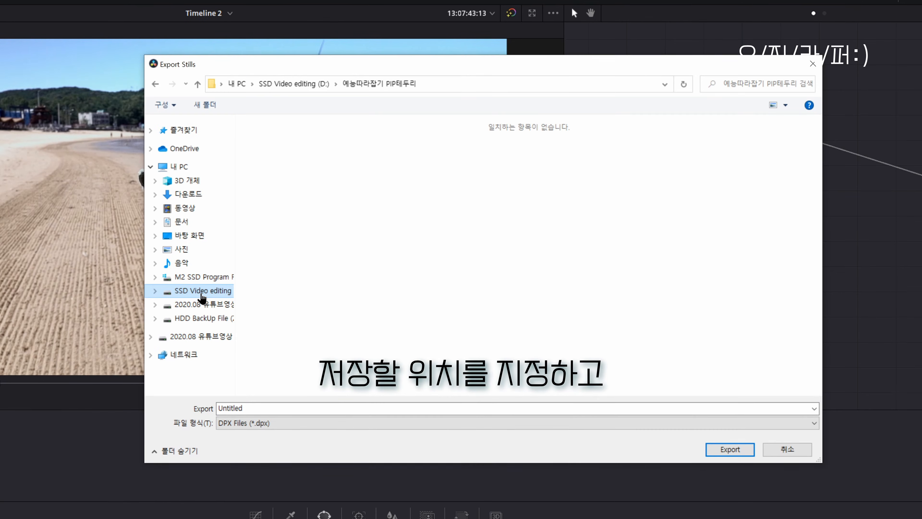
left_click(247, 422)
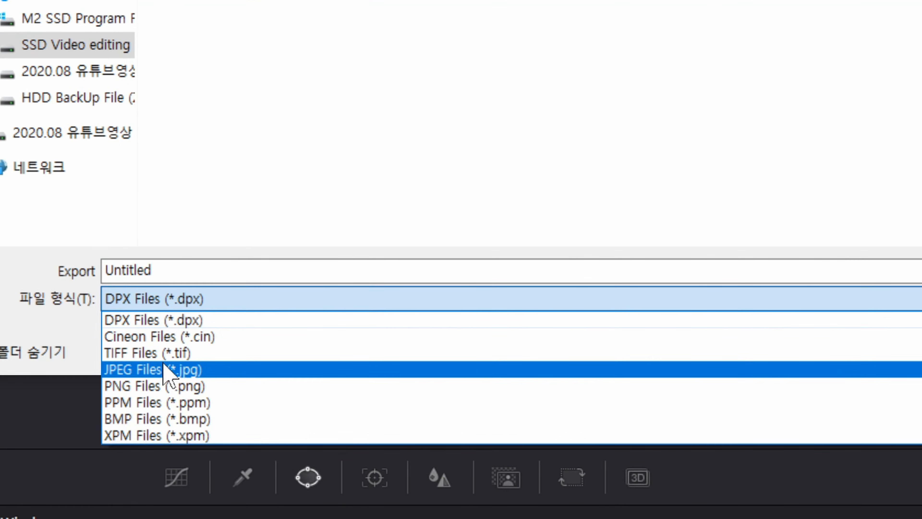
left_click(161, 369)
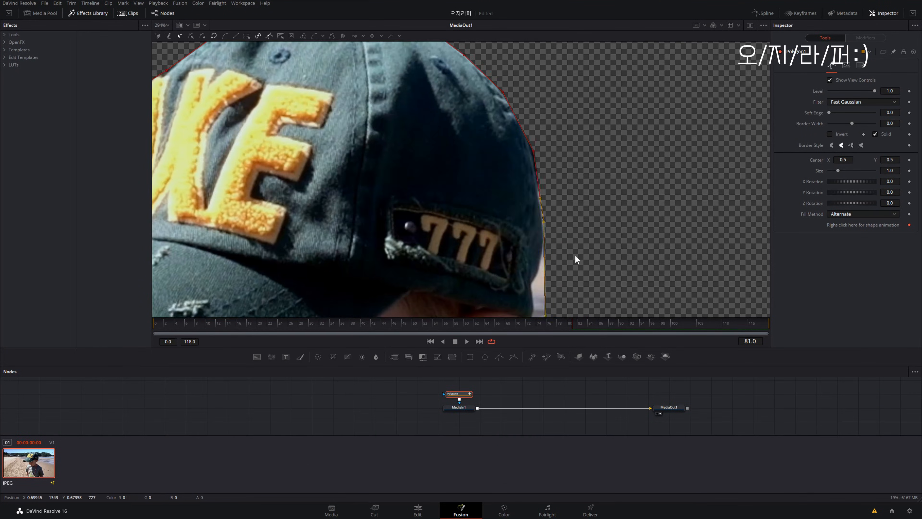
Trace the back edge of the boy's cap with the Polygon mask on the imported still in Fusion
left_click(547, 214)
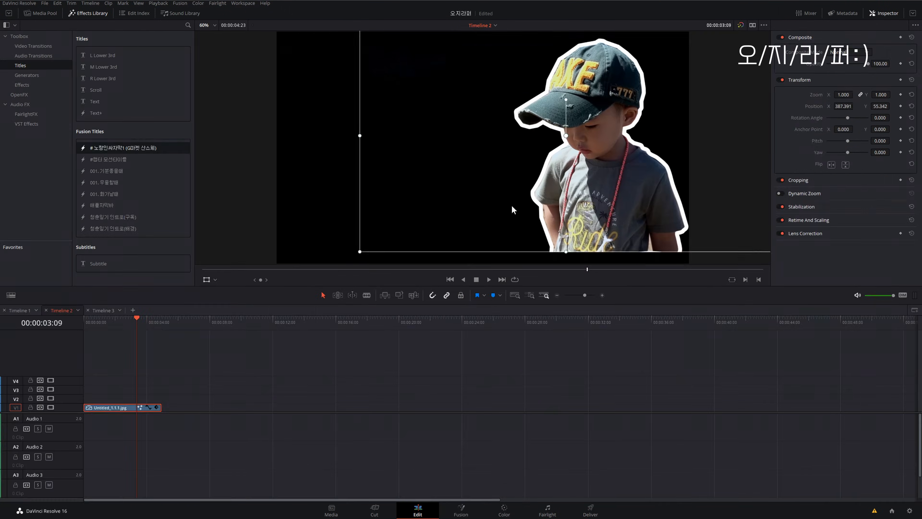